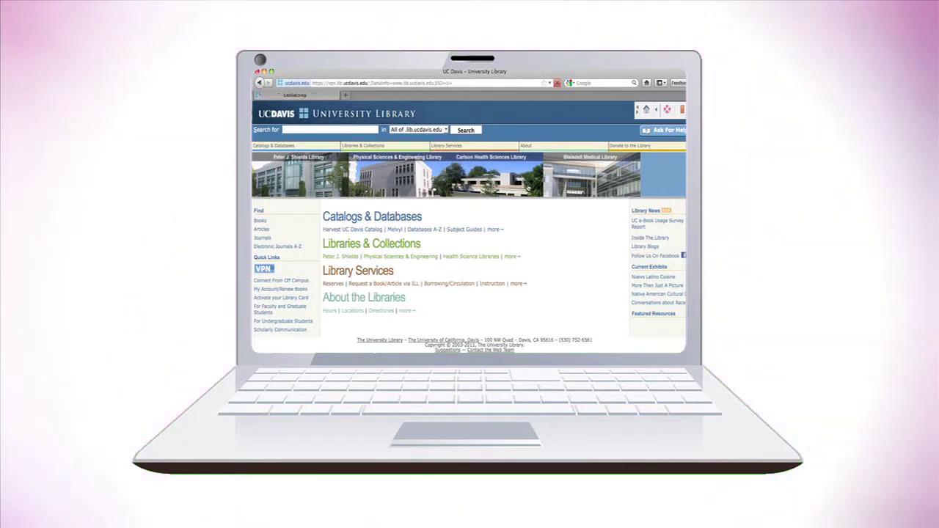
Step: Open PubMed through the library's Health Sciences Libraries page and highlight "ucdlib" and "cdl" in its web address
left_click(538, 188)
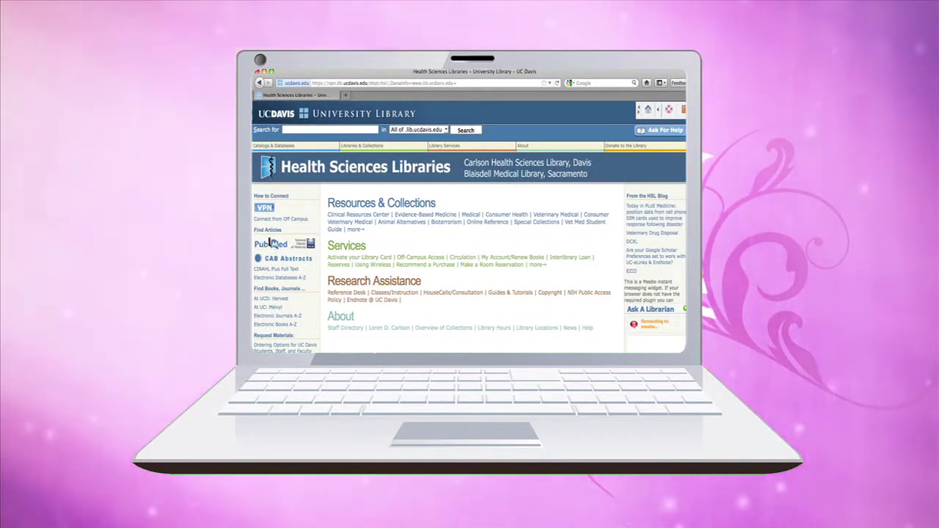
left_click(271, 244)
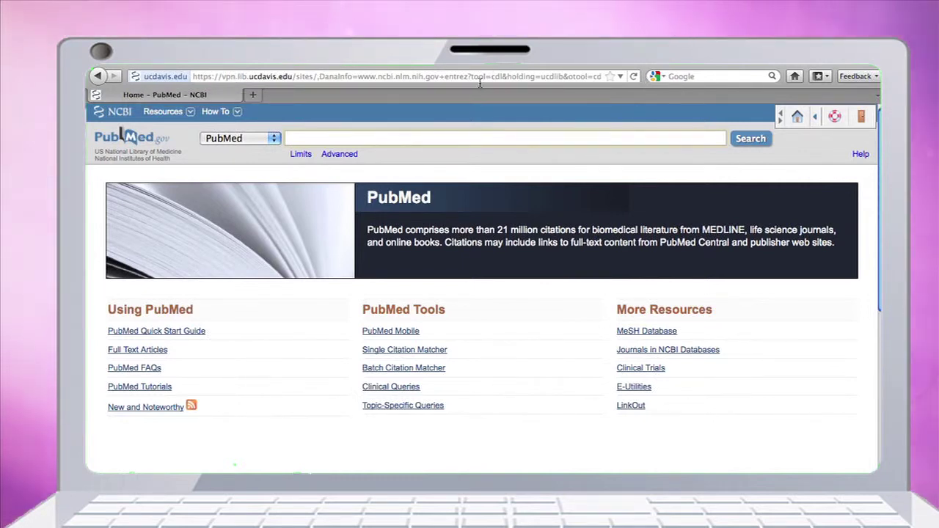
left_click(540, 77)
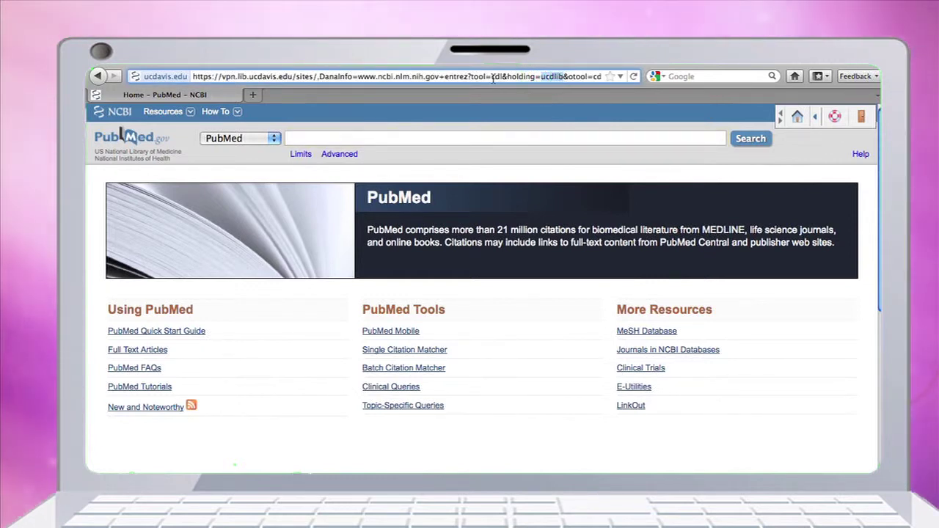
left_click_drag(492, 77, 504, 78)
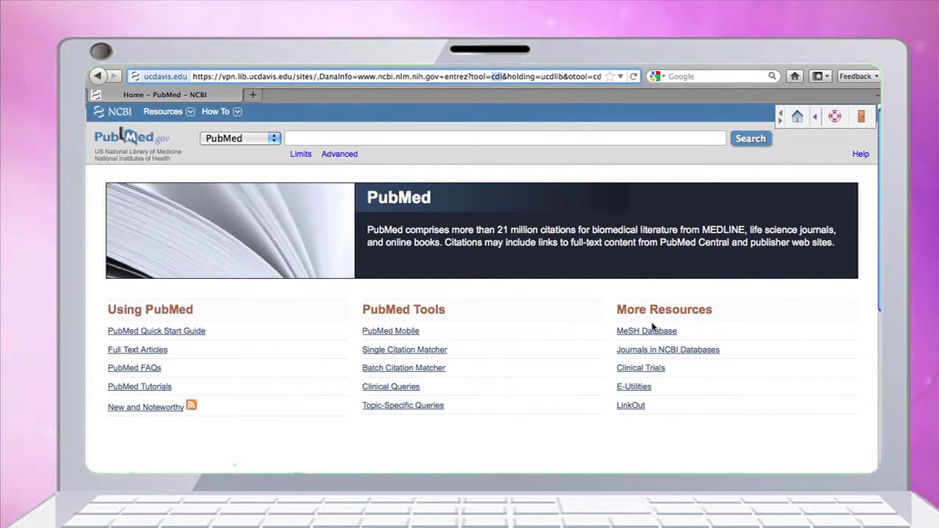
Step: Highlight the MeSH Database link on the PubMed home page and set the search database to MeSH
triple_click(686, 333)
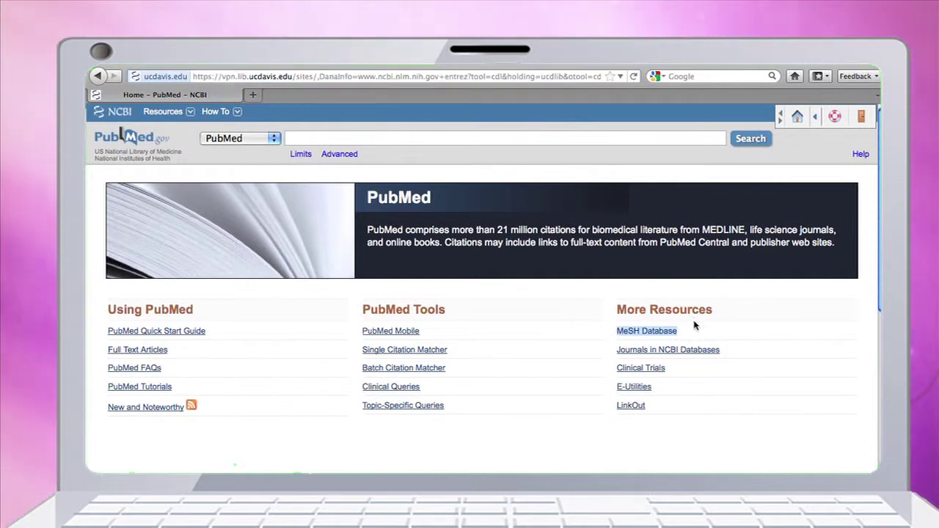
left_click_drag(685, 333, 621, 334)
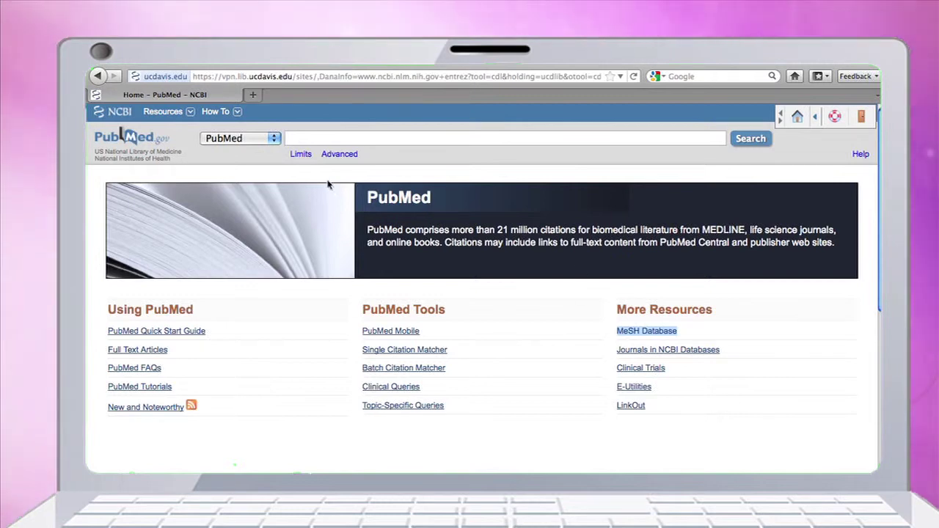
left_click(276, 141)
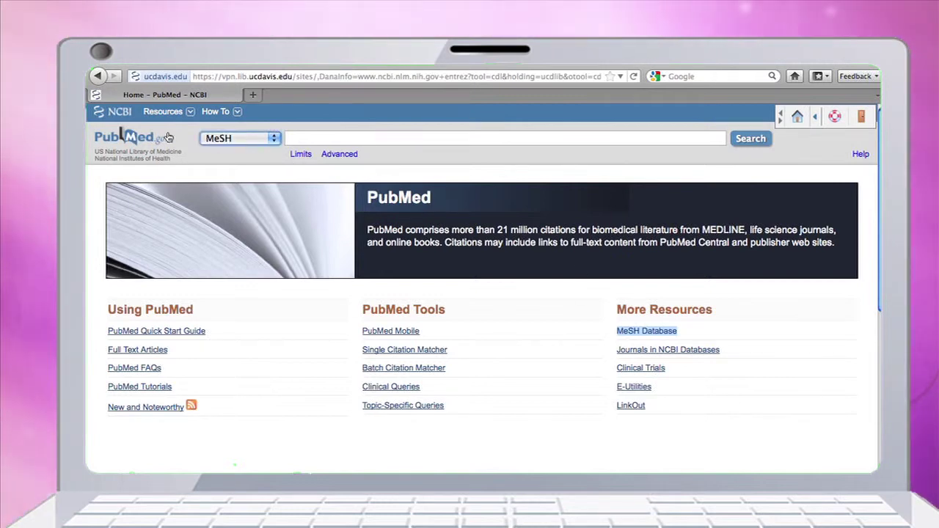
left_click(273, 141)
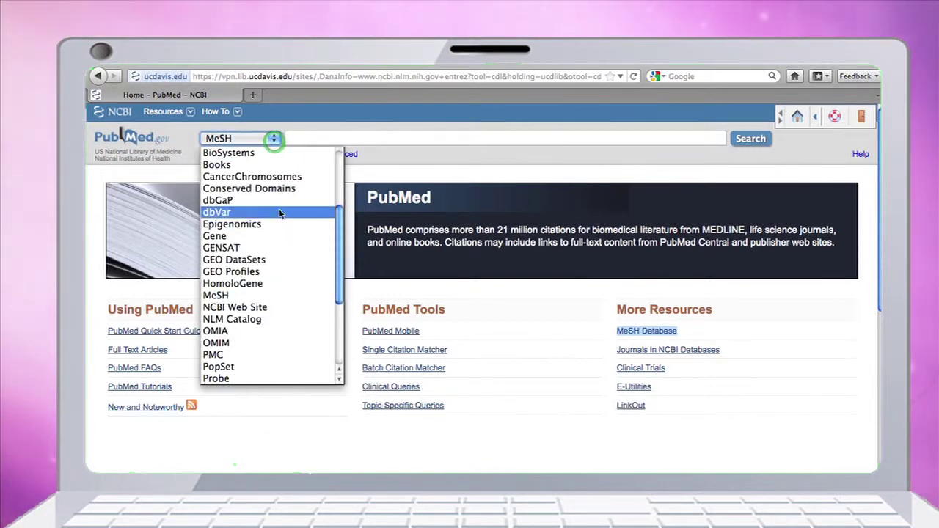
left_click(243, 295)
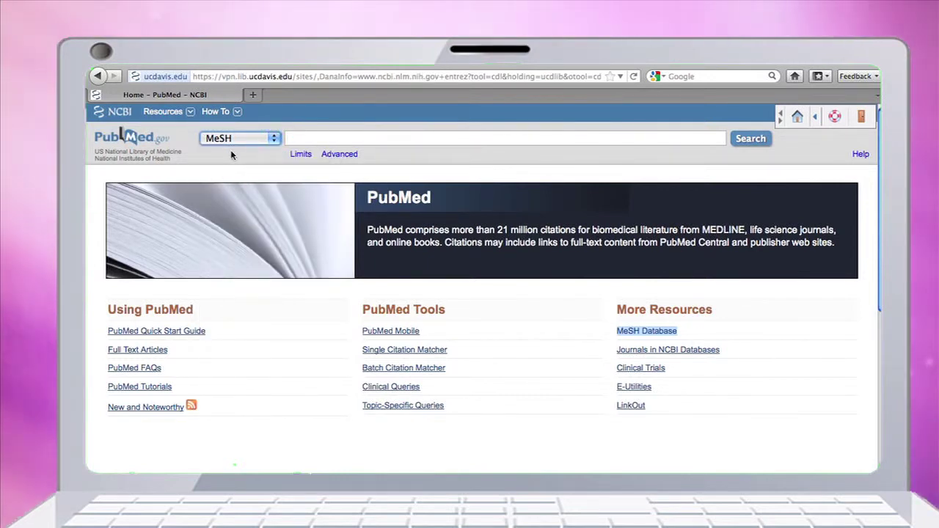
Step: Search the MeSH database for "breast cancer"
left_click(295, 137)
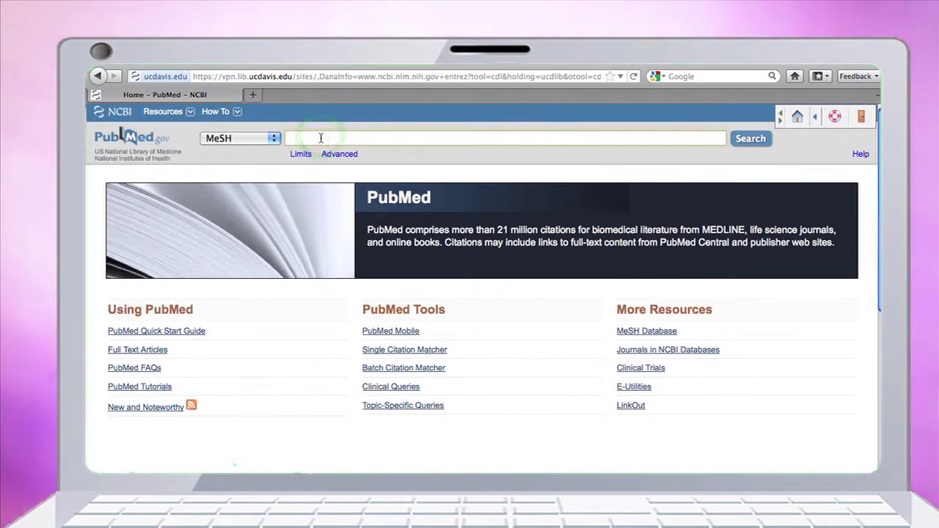
type("breast can")
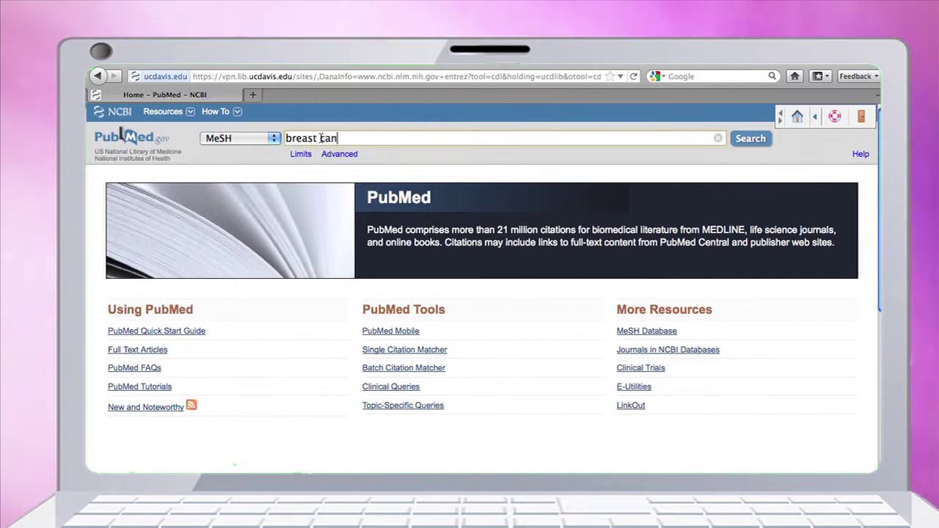
type("cer")
key("Return")
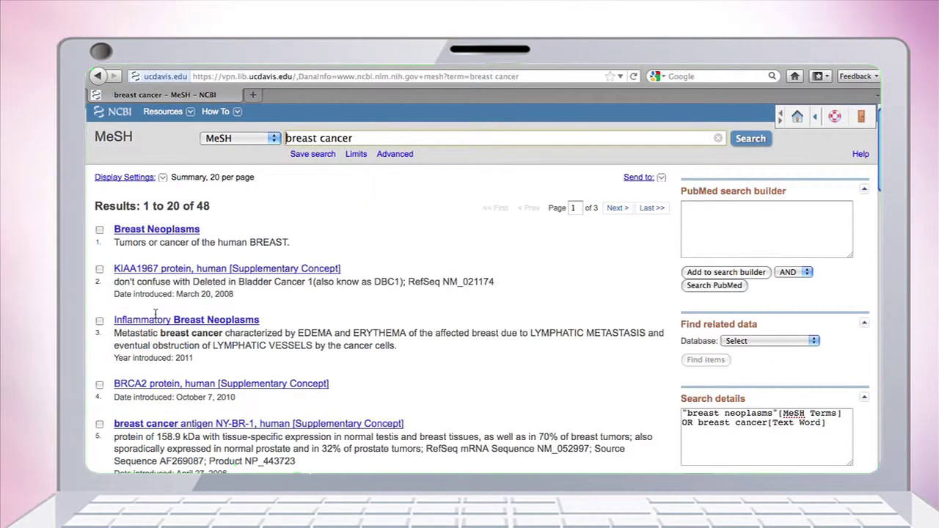
Step: Open the Breast Neoplasms heading and add it with the epidemiology subheading to the PubMed search builder
left_click(100, 230)
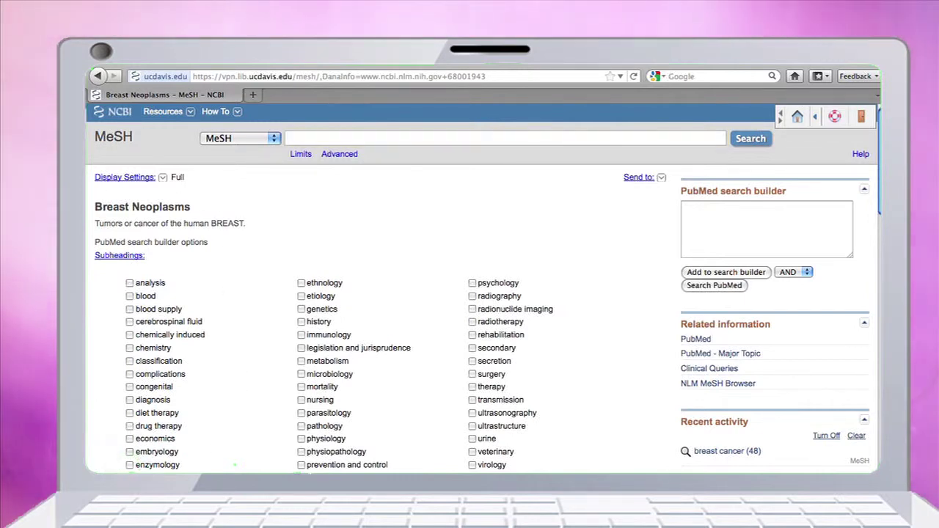
left_click(711, 221)
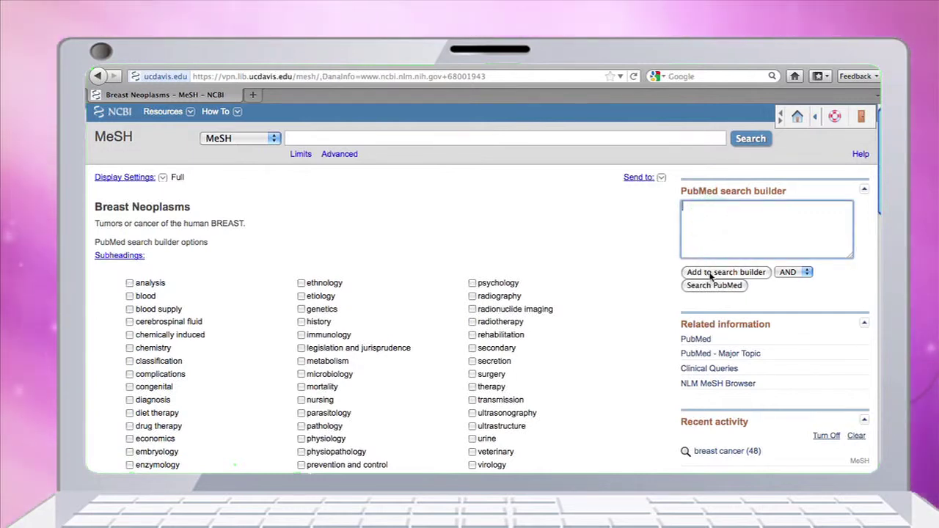
left_click(747, 276)
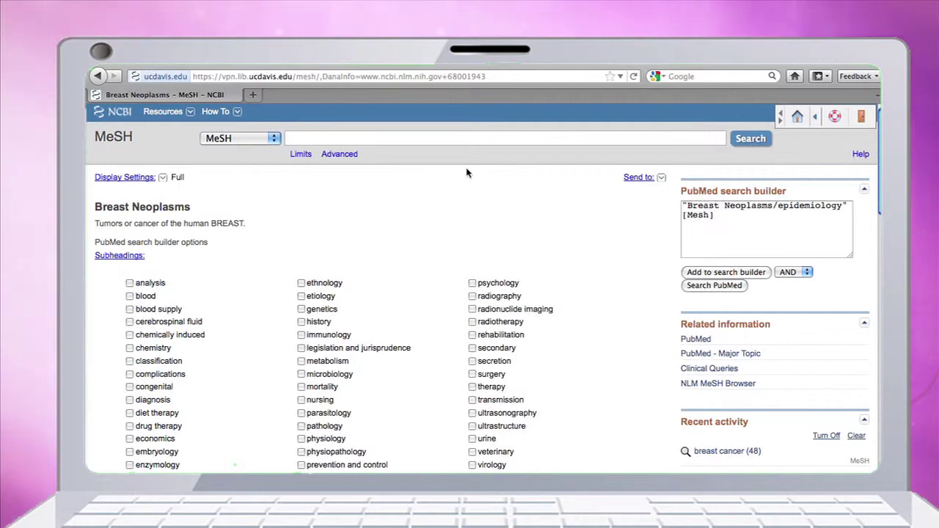
Step: Search the MeSH database for "immigrants"
left_click(297, 133)
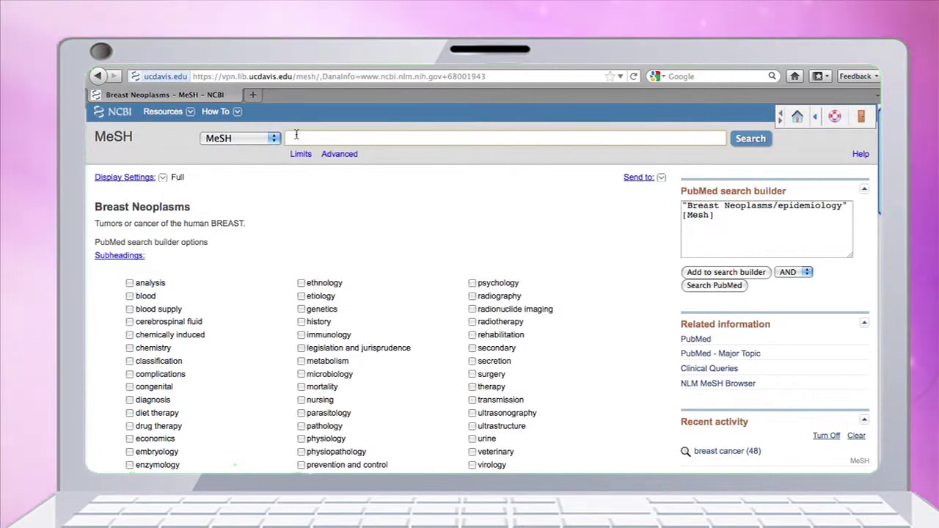
type("imm")
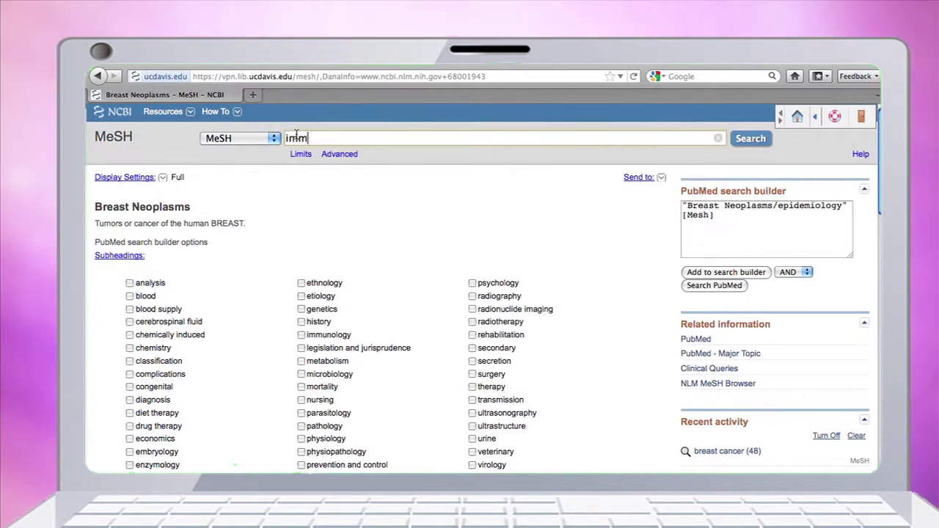
type("igrants")
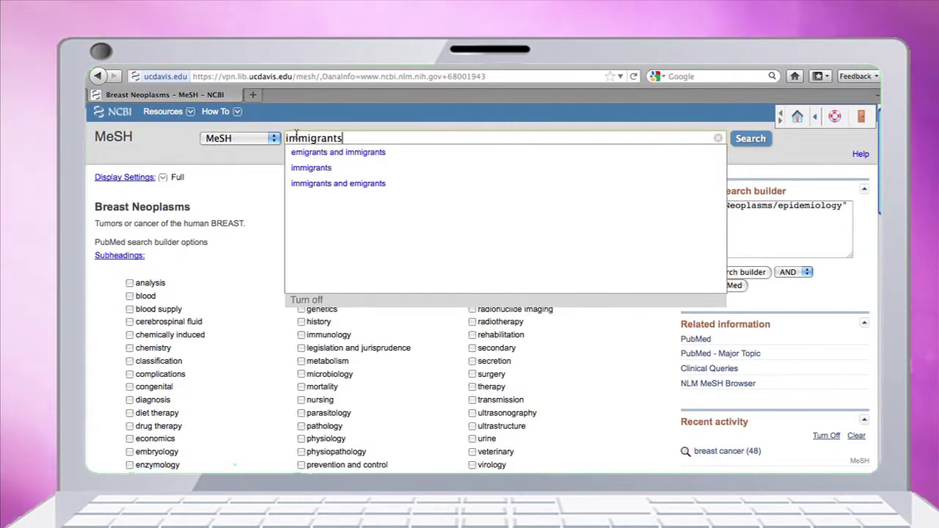
key("Return")
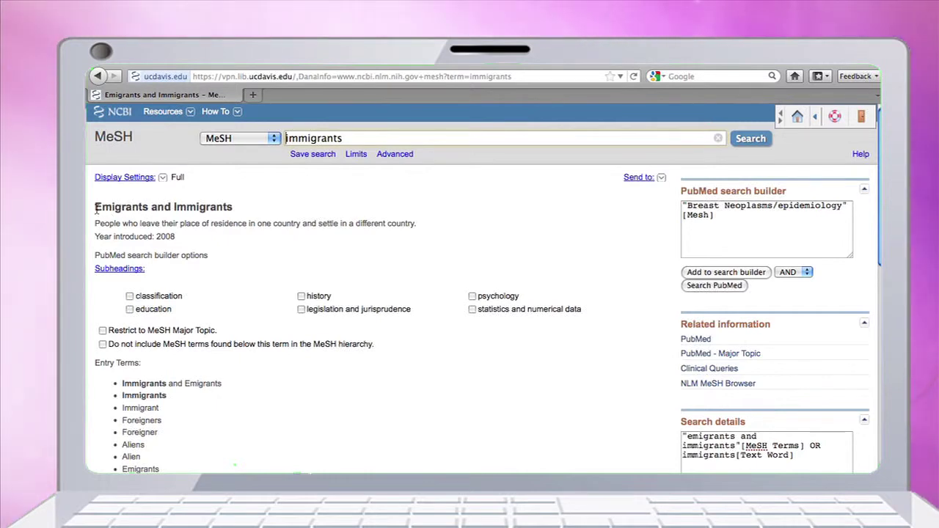
Step: Highlight the Emigrants and Immigrants heading and its year introduced, and add the heading to the PubMed search builder with AND
left_click_drag(96, 208, 236, 211)
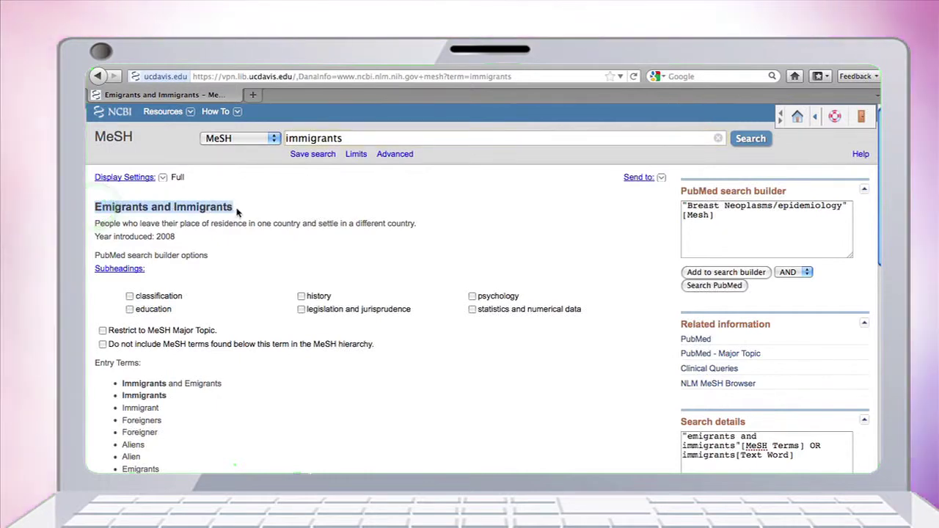
left_click_drag(103, 237, 181, 242)
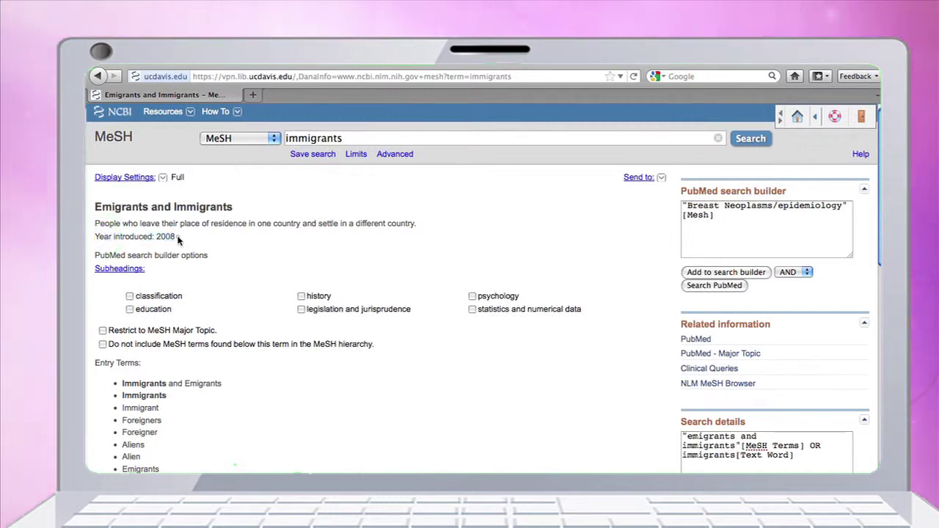
left_click(180, 238)
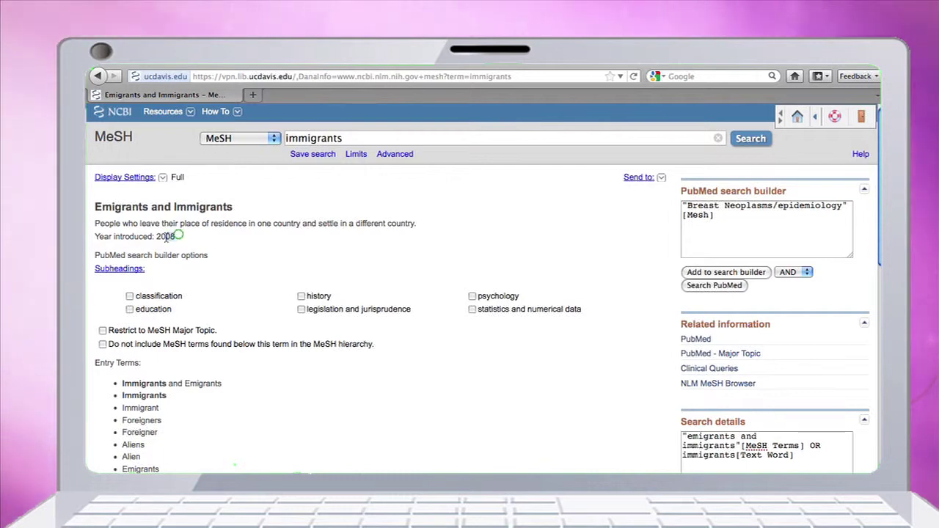
left_click_drag(179, 237, 112, 238)
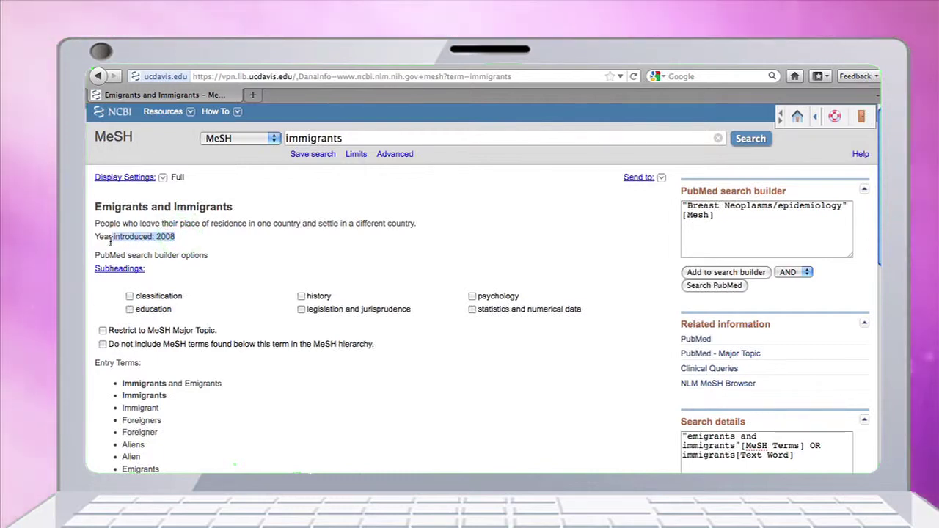
left_click(713, 273)
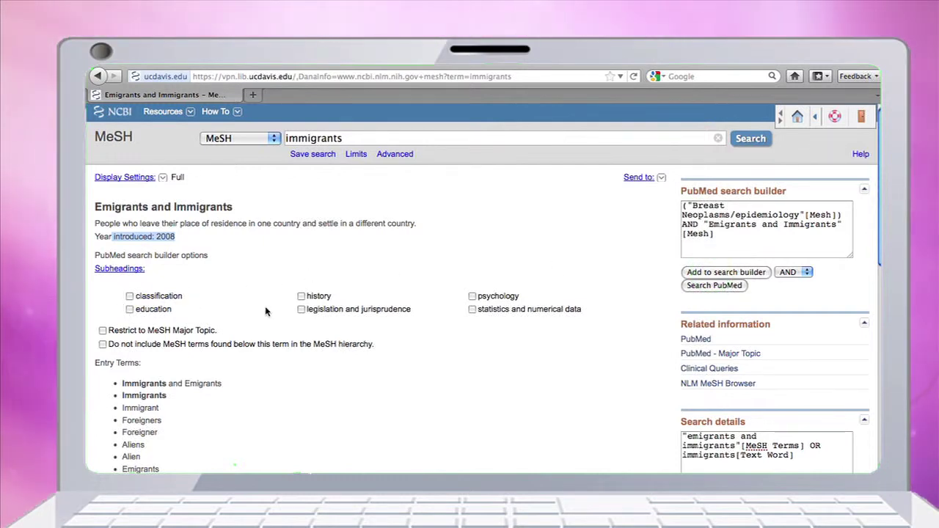
left_click(472, 310)
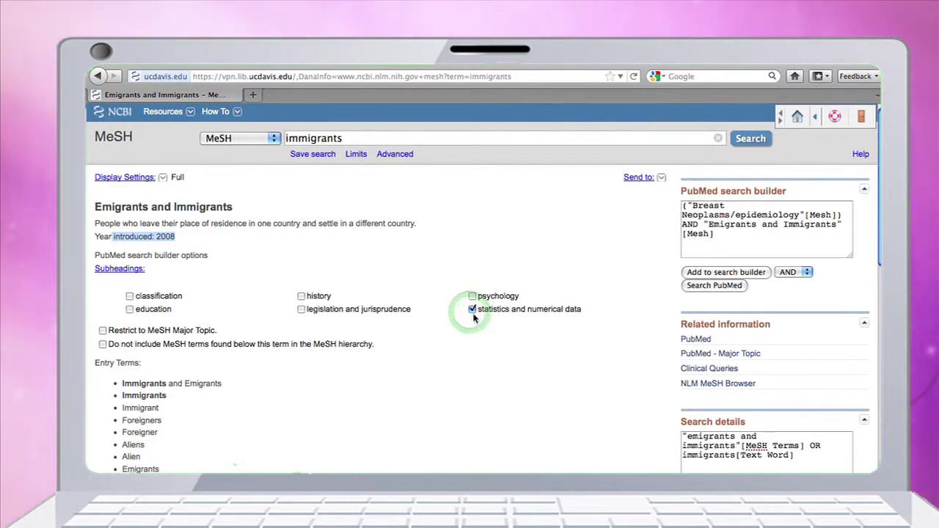
left_click(472, 310)
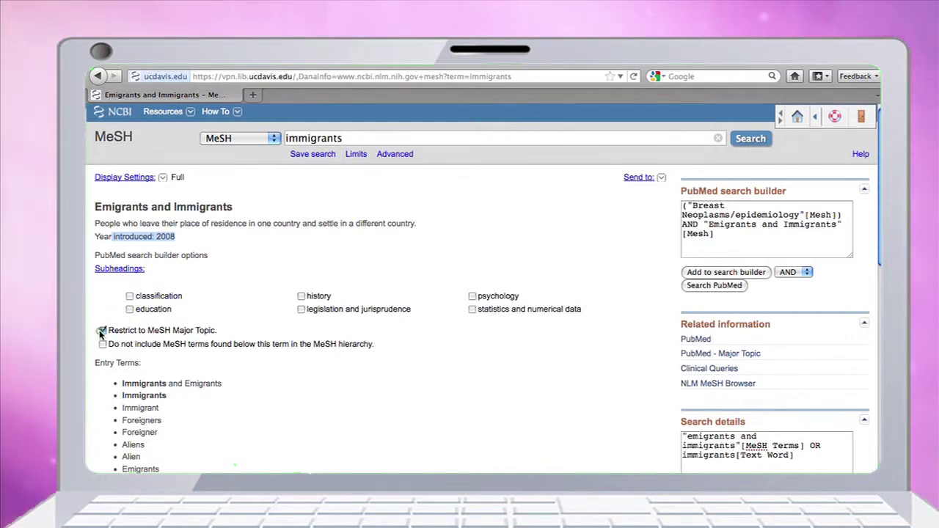
left_click(224, 330)
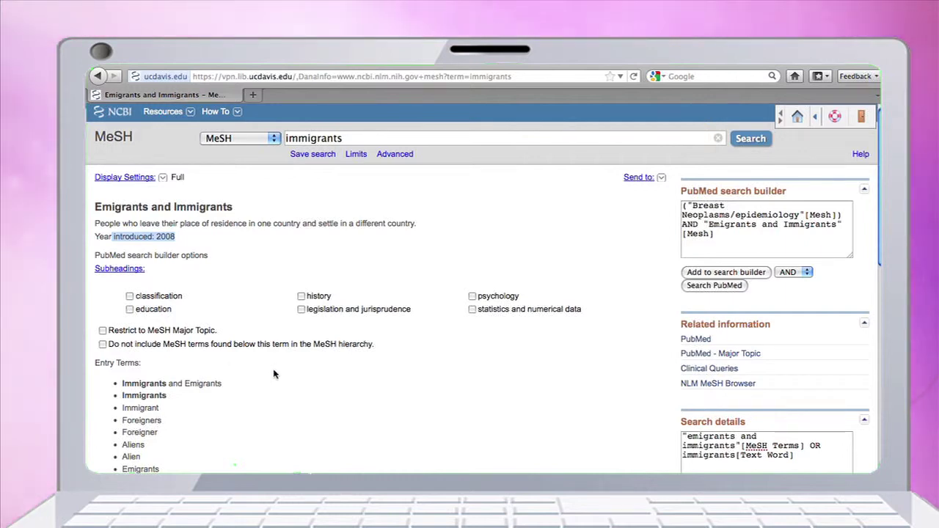
Step: Replace the search term with "asian" and run the MeSH search
double_click(355, 138)
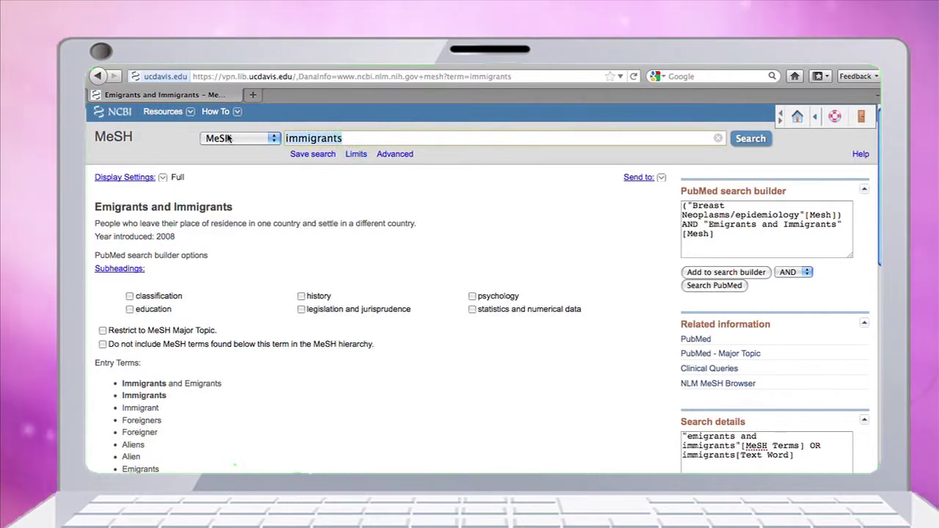
type("sou")
key("BackSpace")
key("BackSpace")
key("BackSpace")
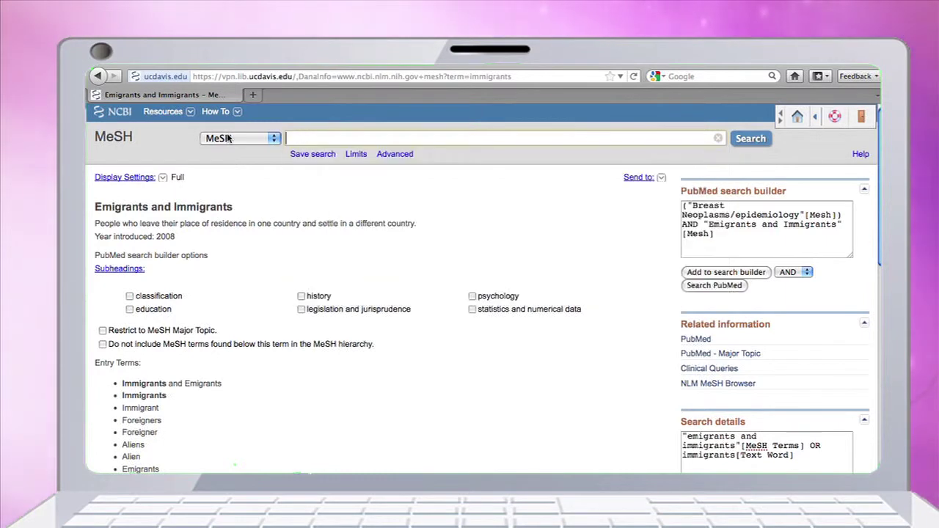
type("asian")
key("Return")
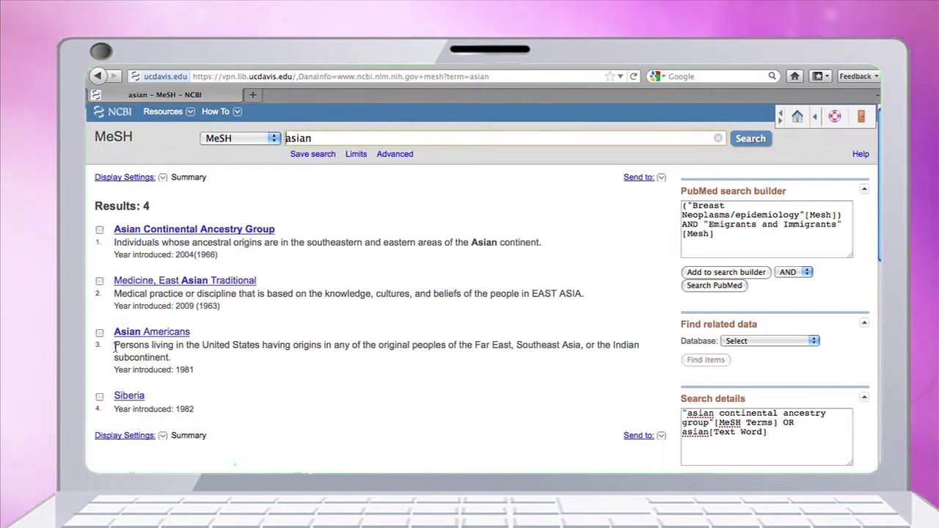
Step: Examine the definition of the Asian Americans heading in the MeSH results
left_click_drag(149, 347, 287, 350)
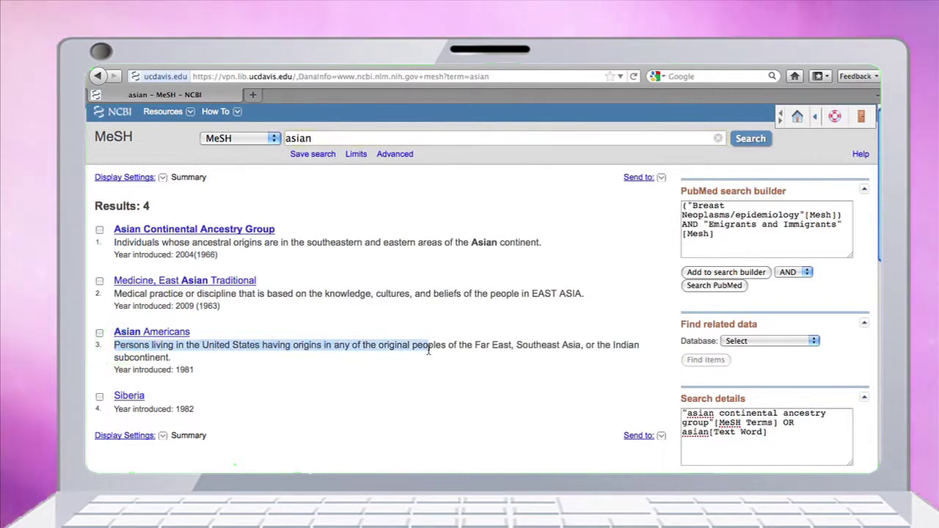
left_click_drag(428, 350, 587, 351)
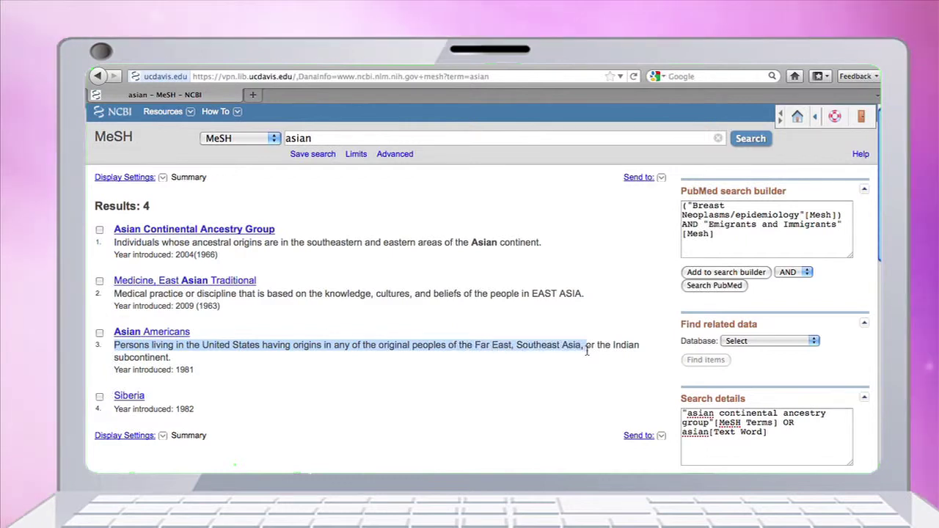
left_click(217, 389)
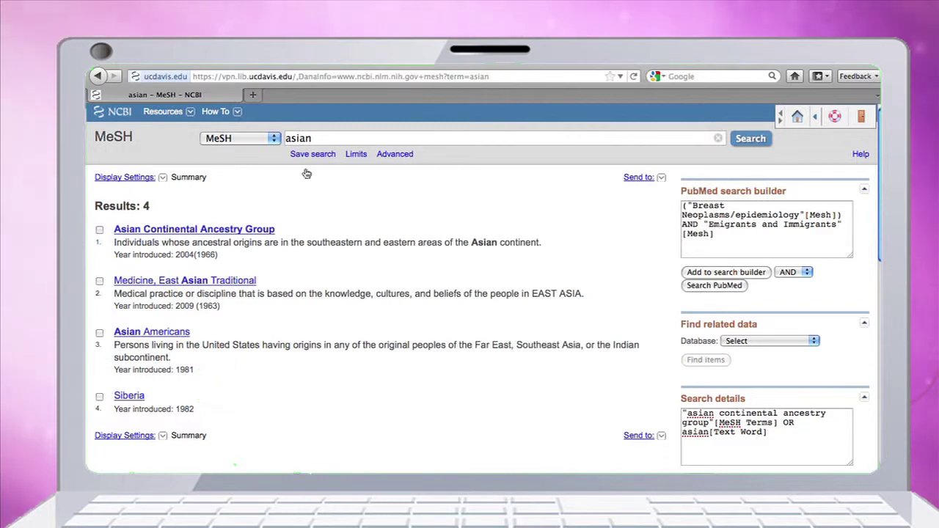
Step: Replace the search term with "southeast asia" and run the MeSH search
left_click(320, 138)
key("BackSpace")
key("BackSpace")
key("BackSpace")
key("BackSpace")
key("BackSpace")
type("so")
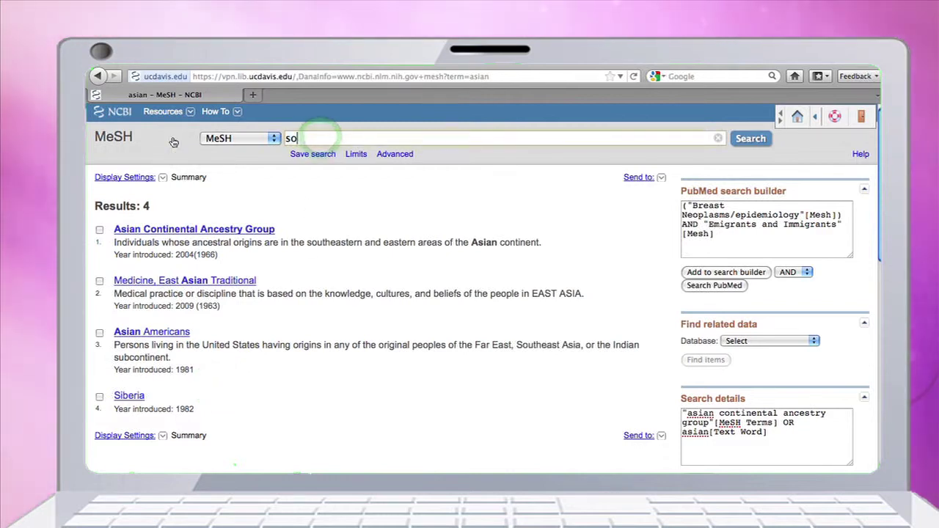
type("utheast asia")
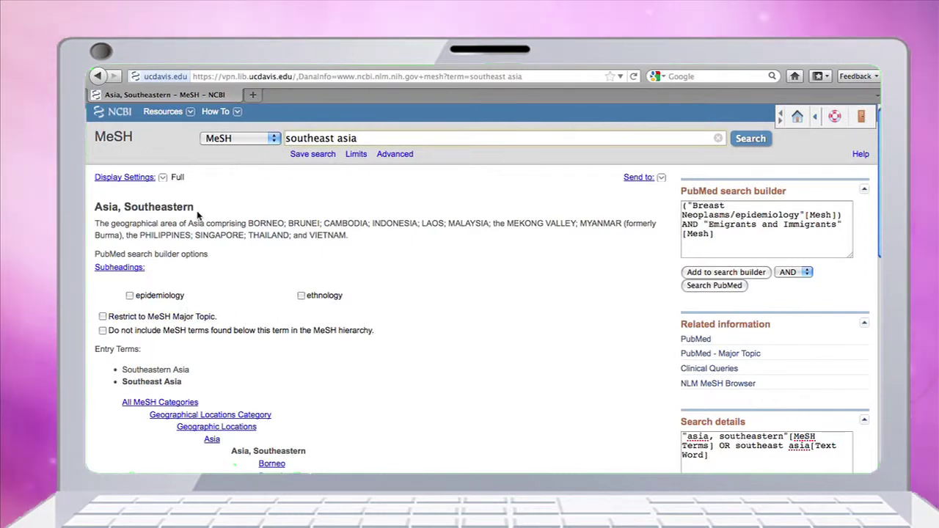
Step: Add the Asia, Southeastern heading to the PubMed search builder with AND, and run the combined search in PubMed
left_click(736, 276)
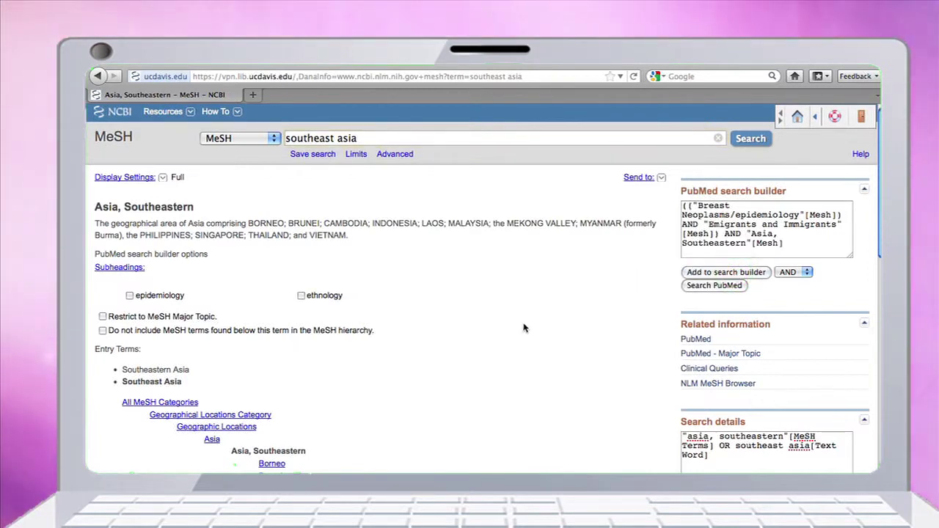
scroll(873, 183, "down", 2)
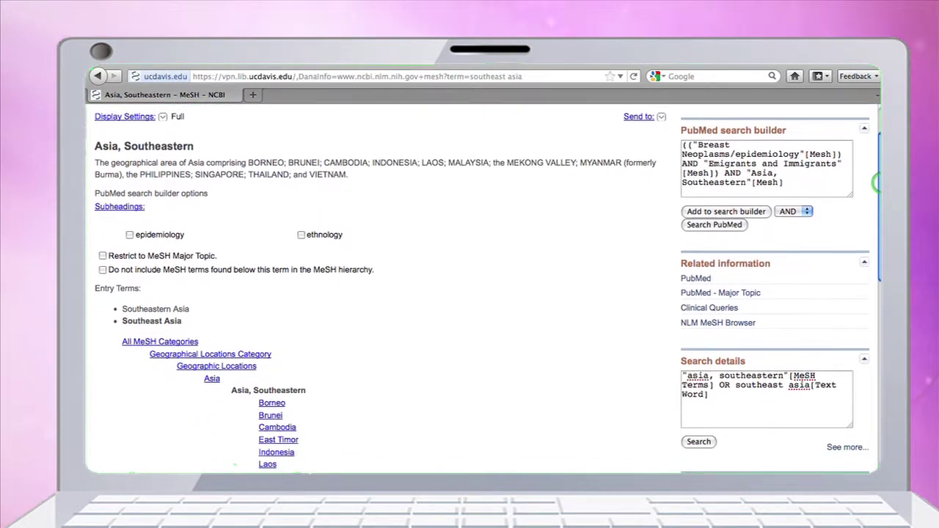
scroll(841, 290, "down", 3)
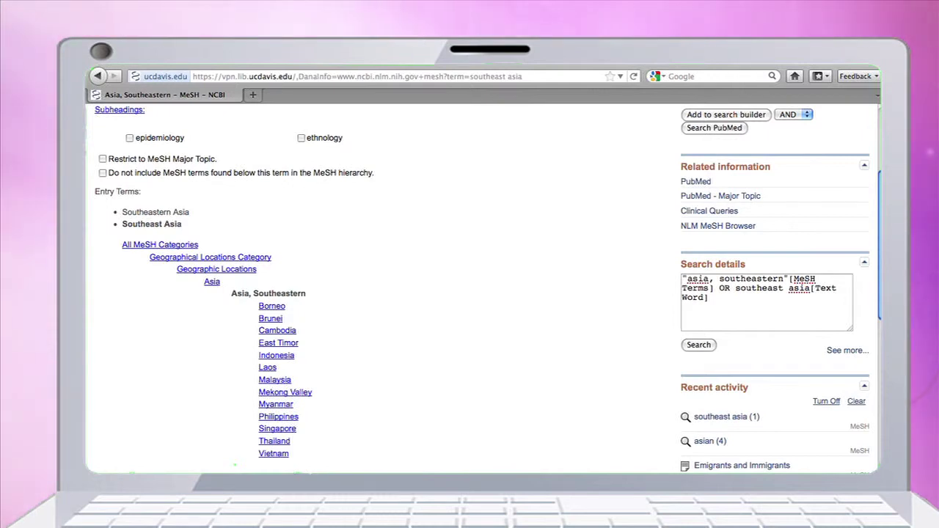
scroll(470, 294, "up", 5)
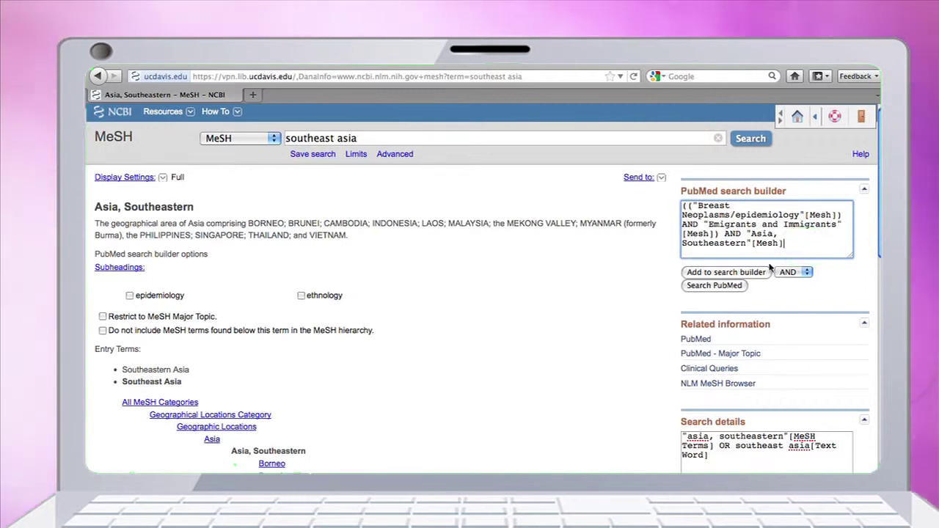
left_click(716, 286)
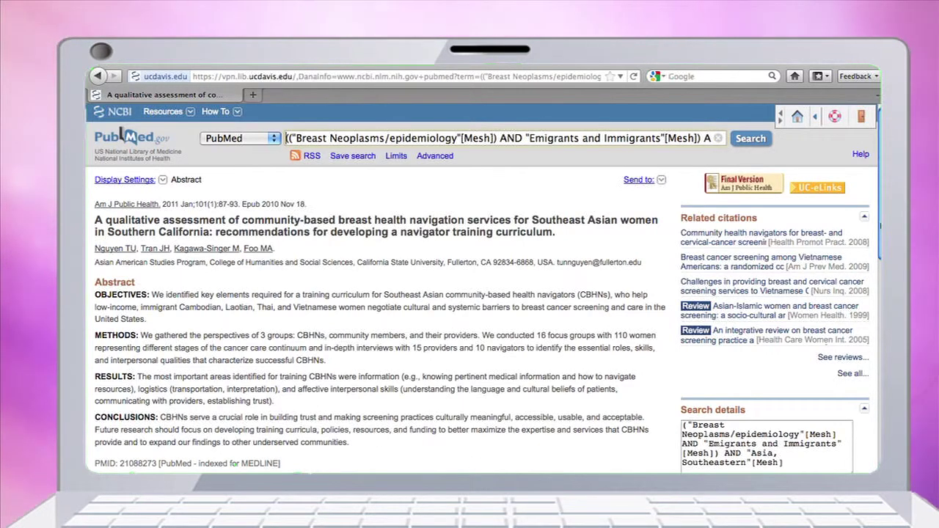
Step: Expand the article's Publication Types, MeSH Terms section and examine the MeSH terms assigned to it
scroll(872, 219, "down", 3)
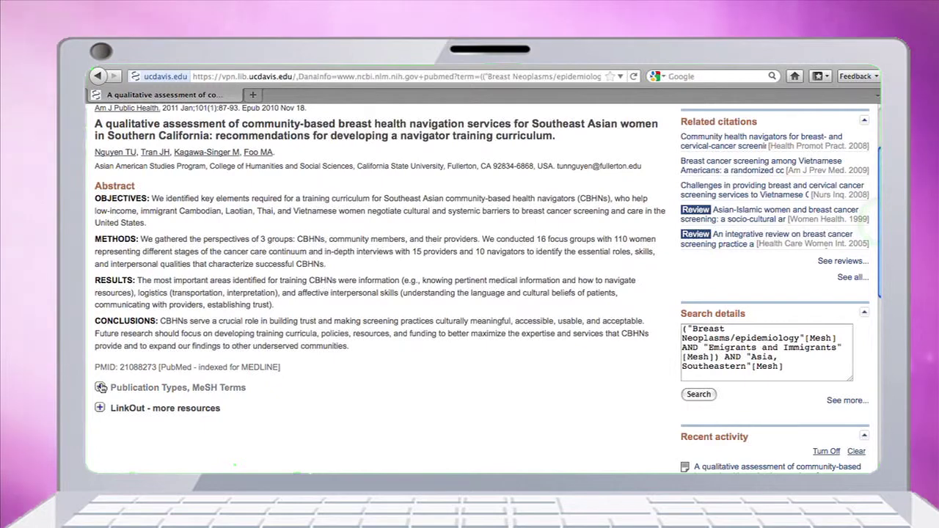
left_click(100, 387)
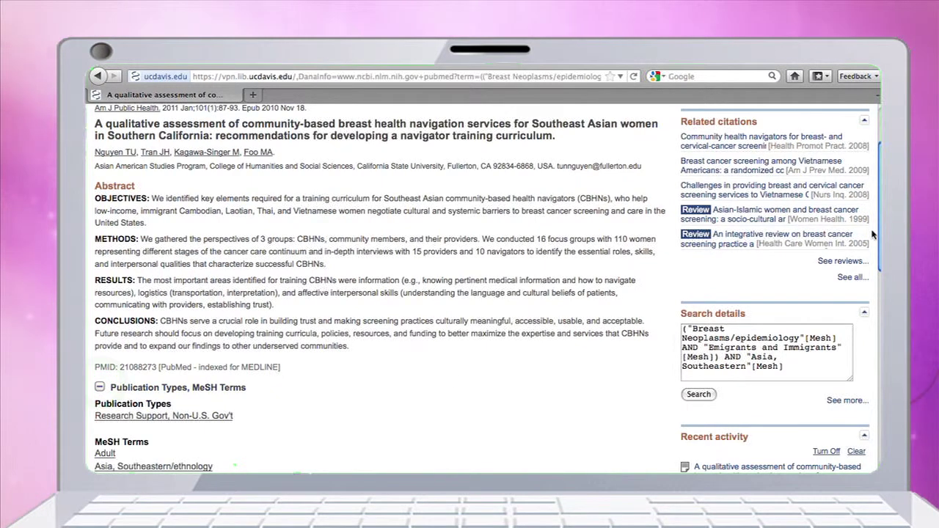
left_click_drag(877, 212, 875, 281)
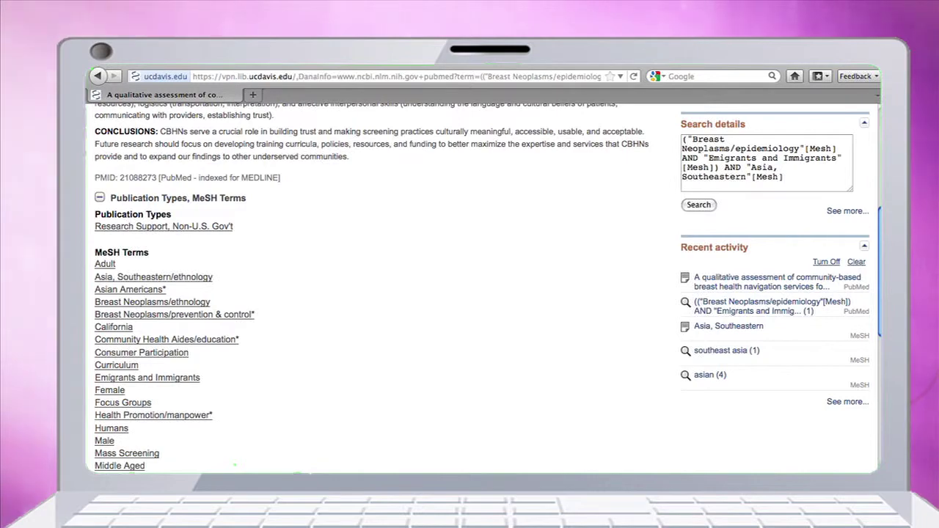
scroll(869, 224, "down", 1)
scroll(868, 224, "up", 3)
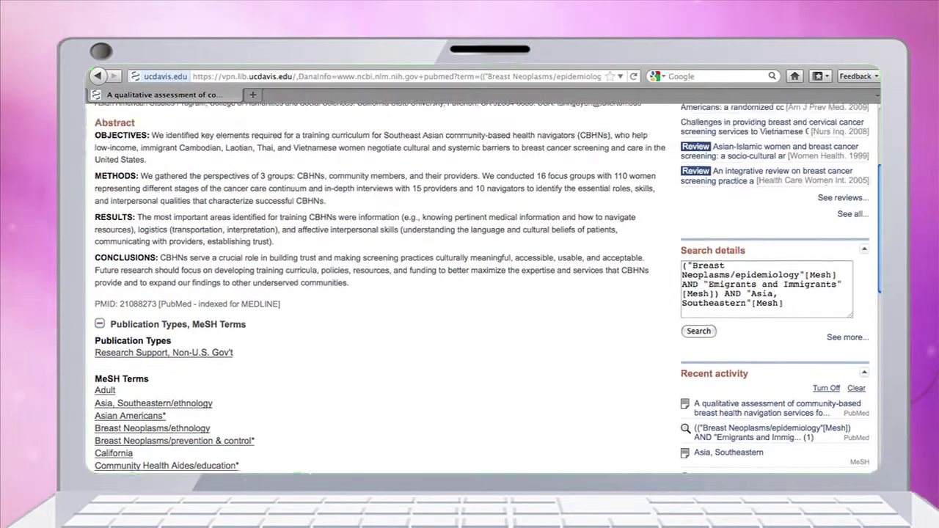
scroll(868, 224, "up", 1)
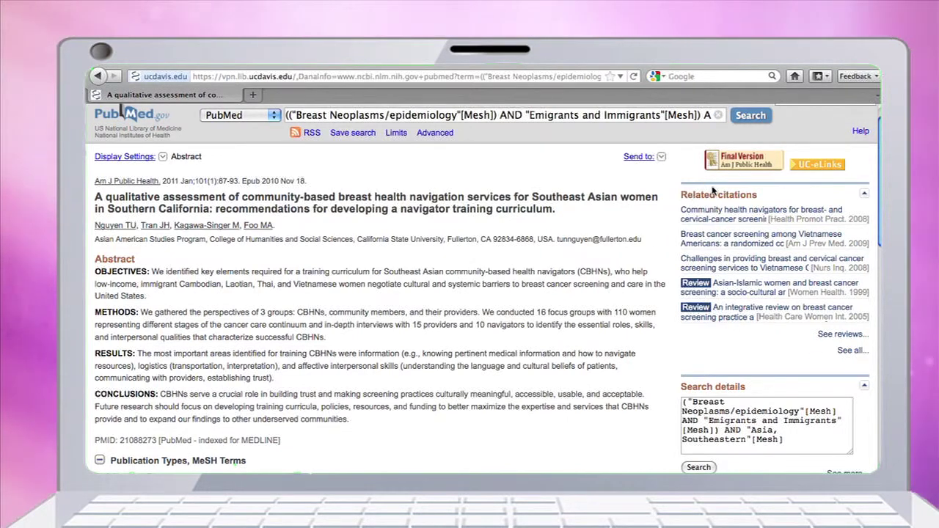
Step: Open the full list of the article's related citations and display it in Abstract format with 200 items per page
left_click(851, 352)
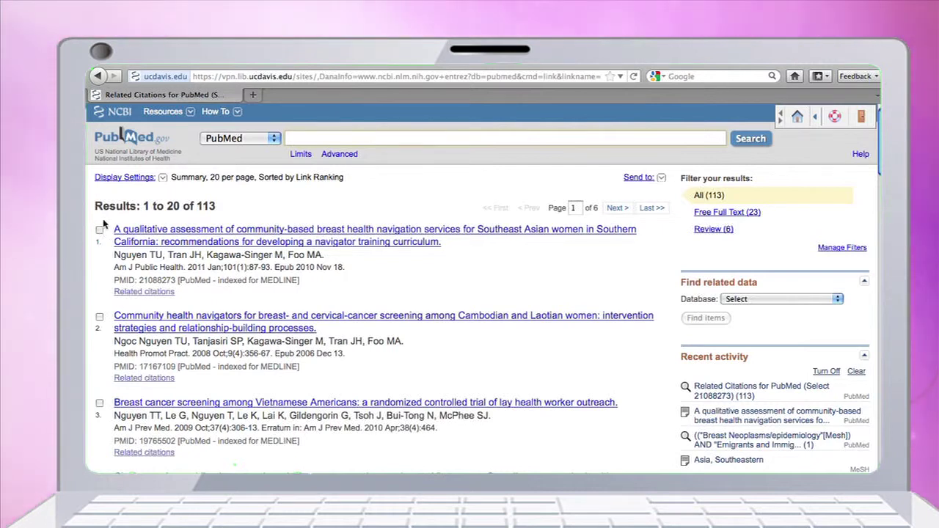
left_click(163, 179)
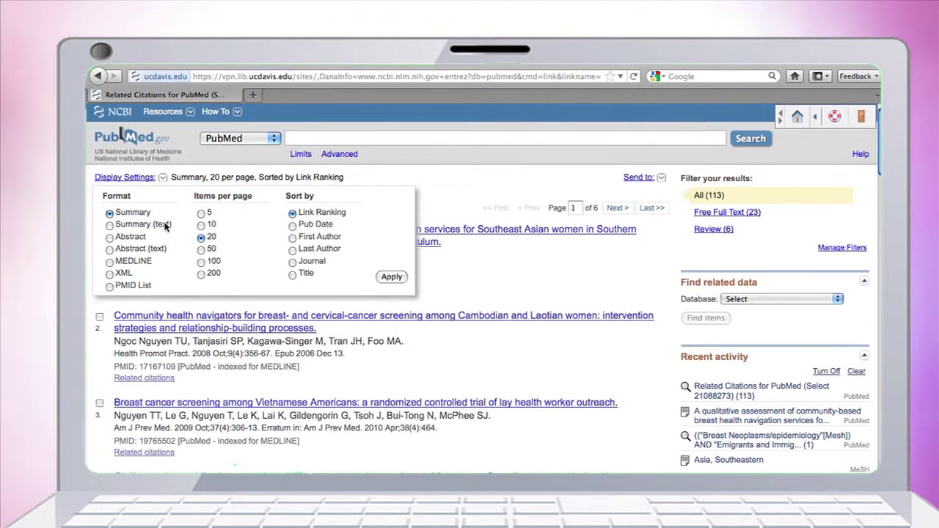
left_click(108, 237)
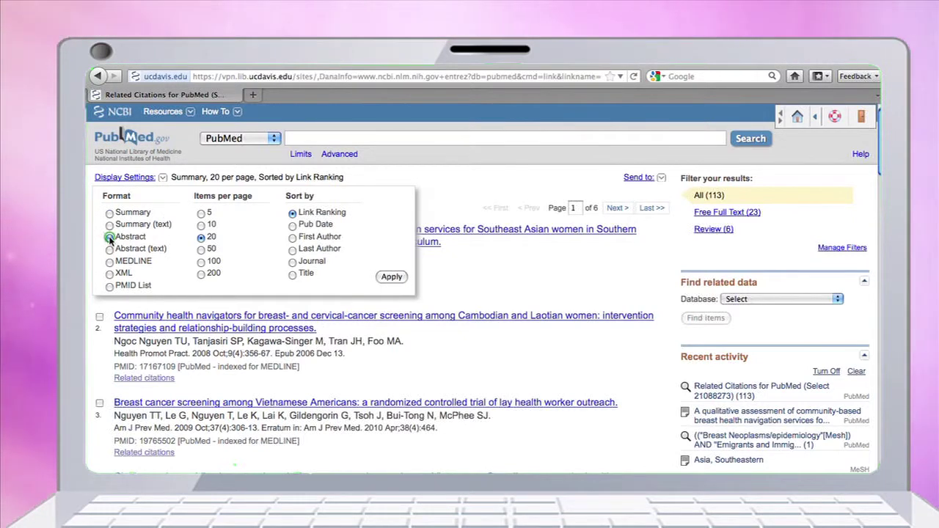
left_click(201, 274)
left_click(378, 279)
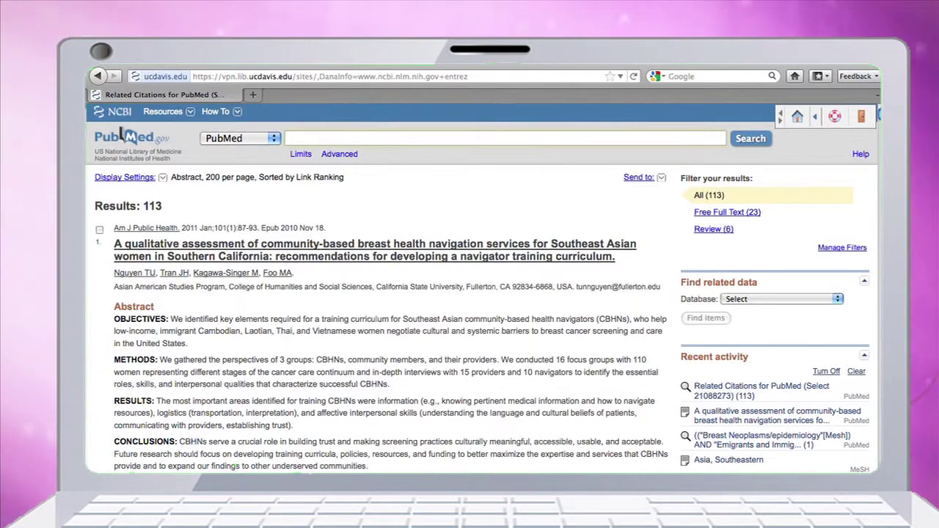
Step: Follow the first citation's UC-eLinks link and go back from the journal's sign-in page to open the full UC-eLinks menu
scroll(228, 329, "down", 5)
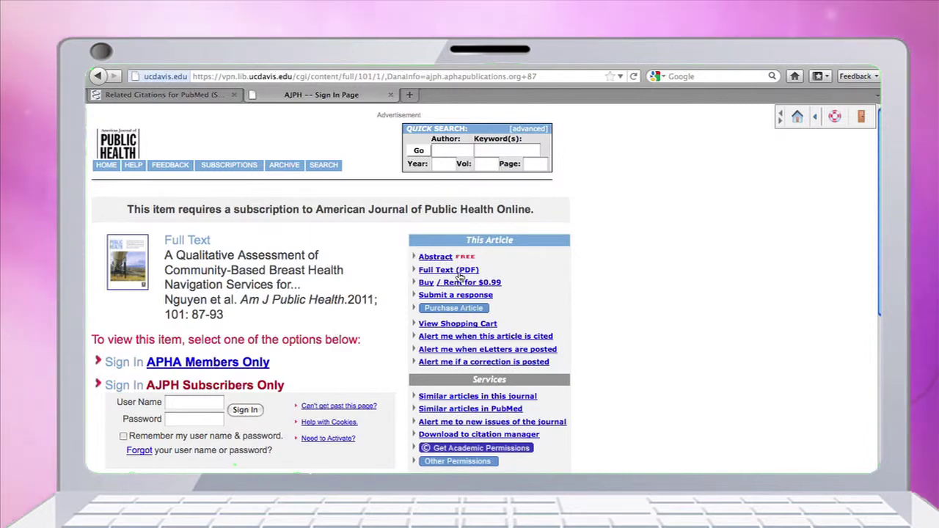
left_click(99, 77)
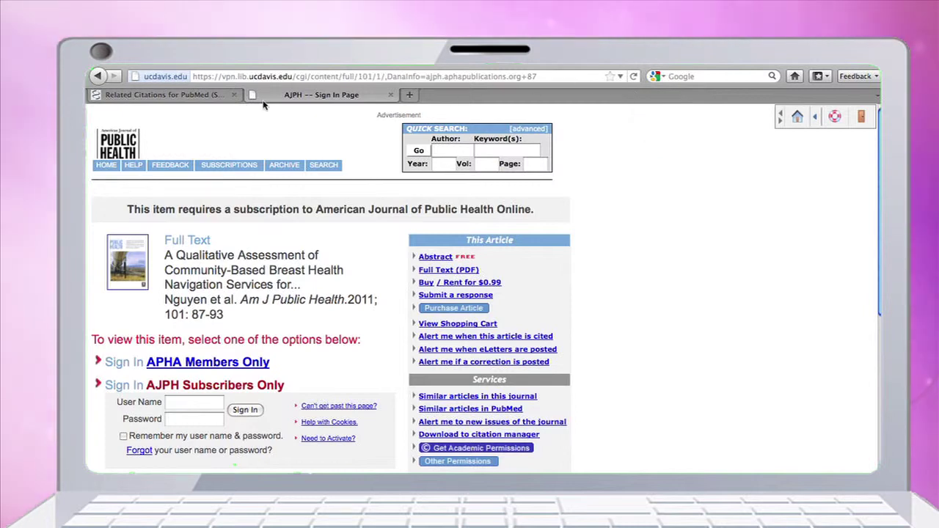
left_click(632, 77)
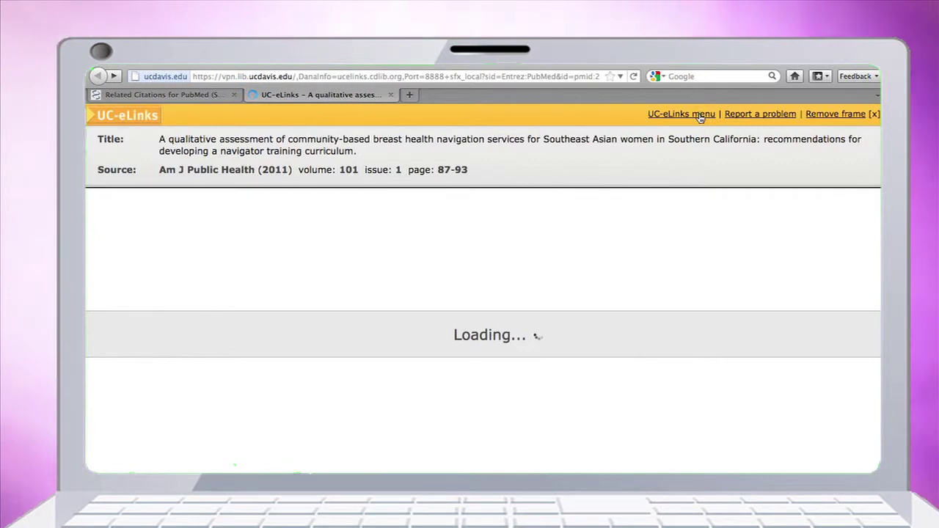
left_click(694, 116)
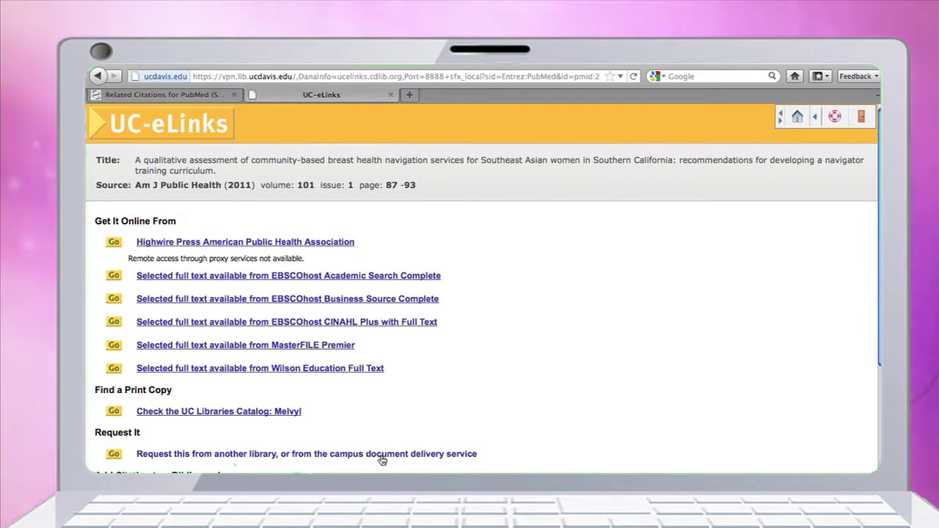
Step: Open the article's record in EBSCOhost CINAHL Plus with Full Text, widen the window, and bring up the PDF full text
left_click(383, 275)
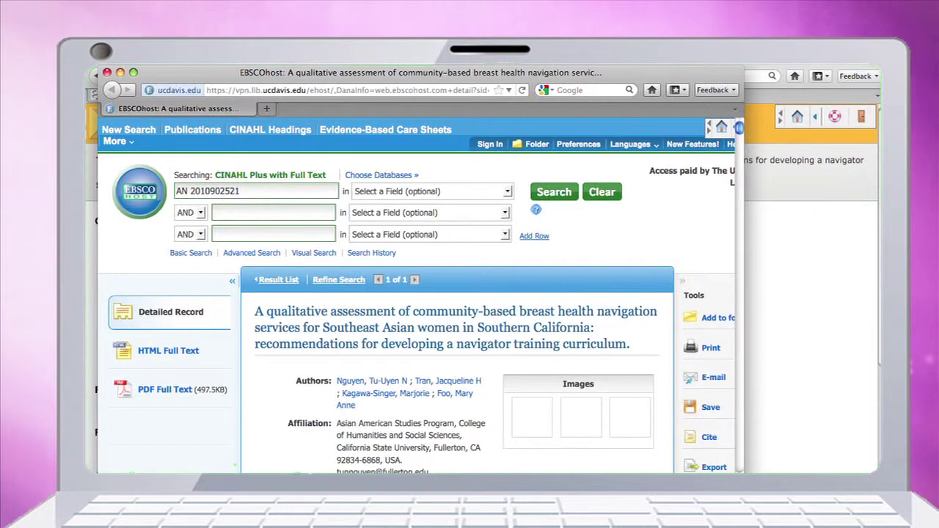
left_click_drag(739, 470, 816, 470)
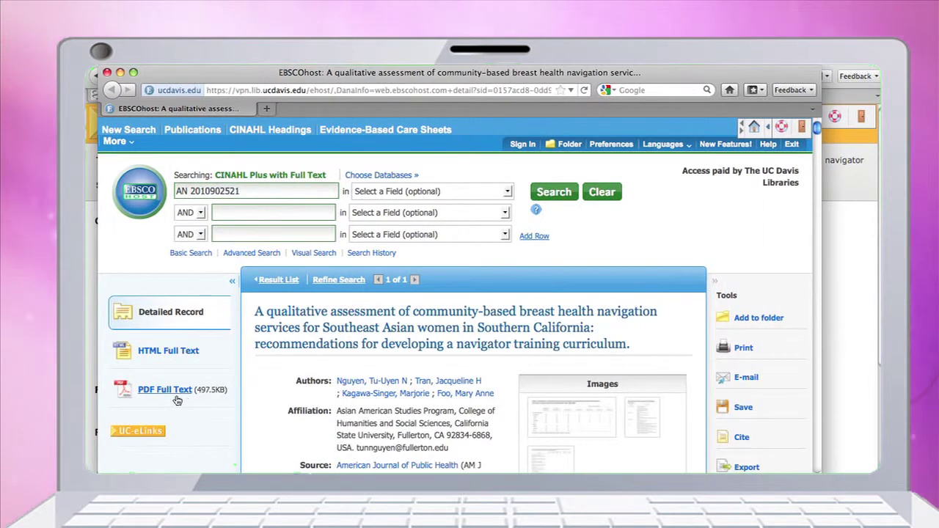
left_click(176, 395)
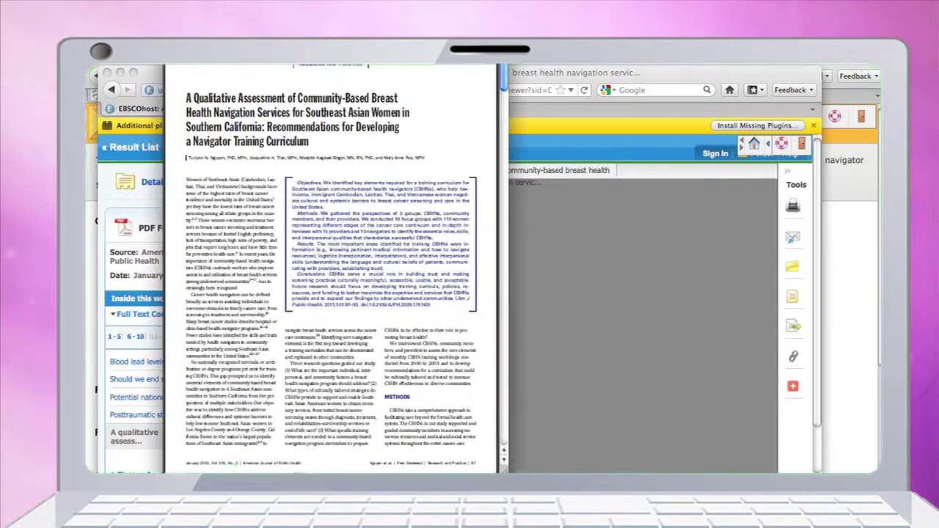
left_click_drag(238, 69, 393, 156)
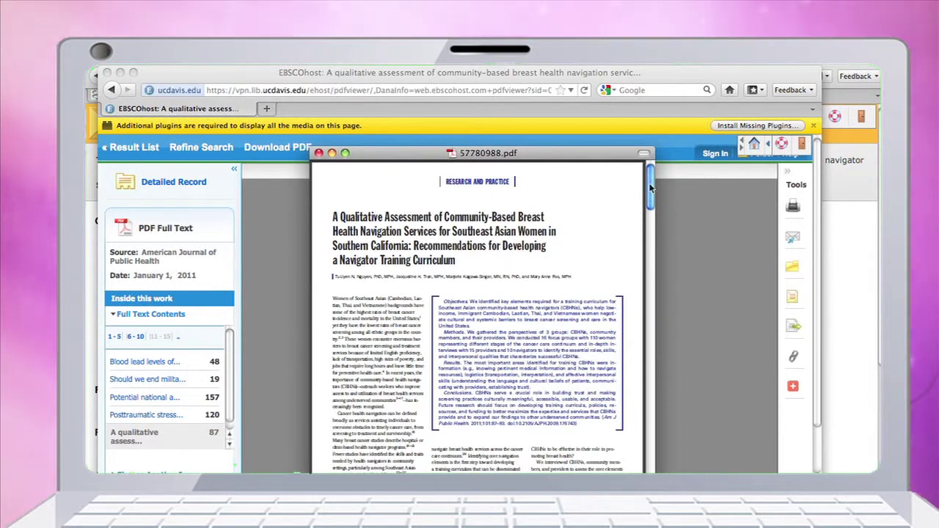
Step: Close the article PDF and the EBSCOhost window, and return to the PubMed related citations list
left_click(319, 154)
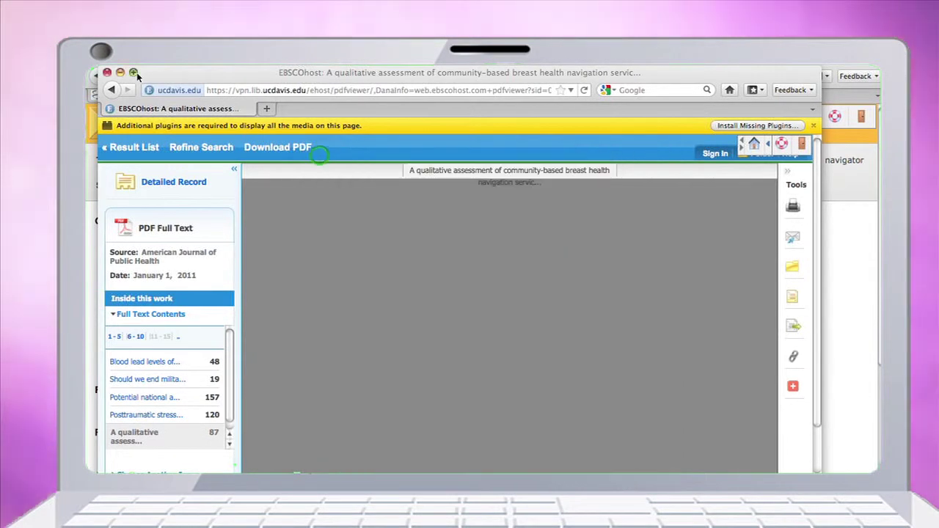
left_click(107, 73)
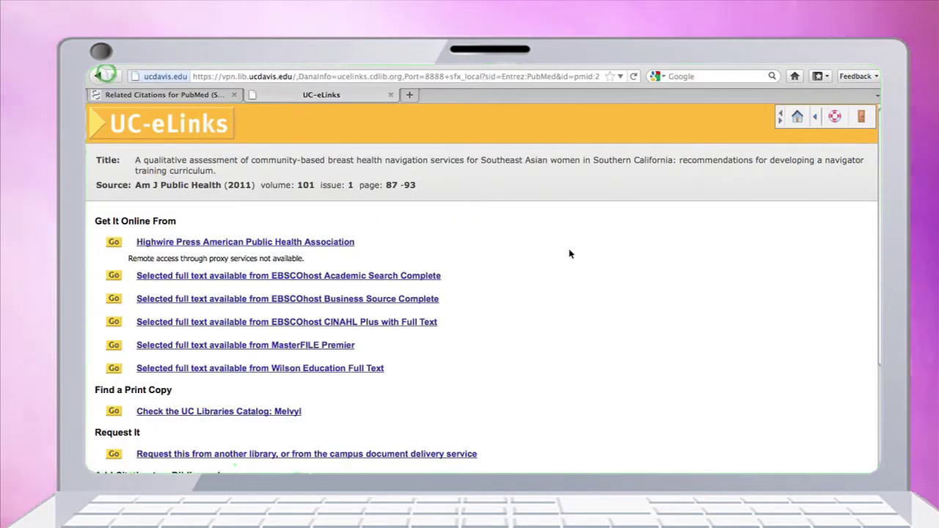
left_click(149, 96)
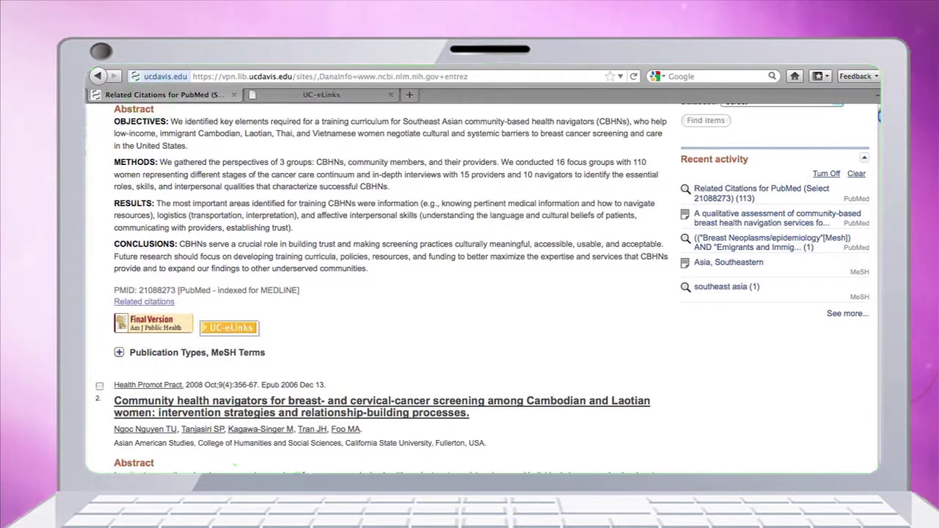
Step: Look through the related citations' abstracts and select E-mail as the destination for sending the list
scroll(802, 299, "down", 5)
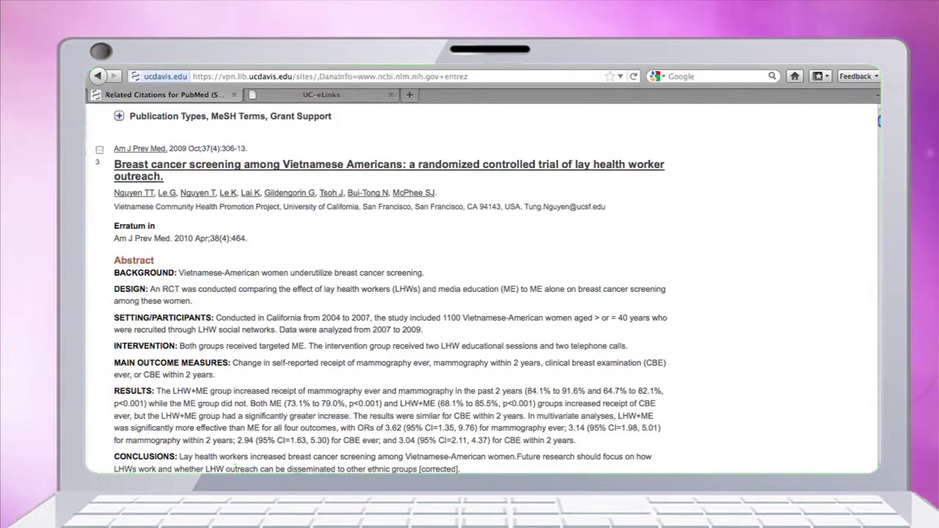
scroll(470, 293, "down", 5)
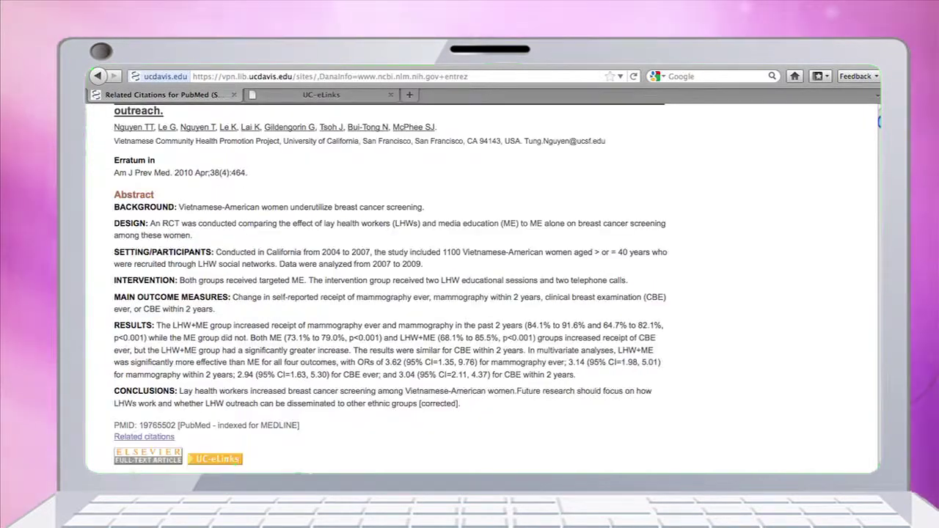
scroll(470, 293, "down", 2)
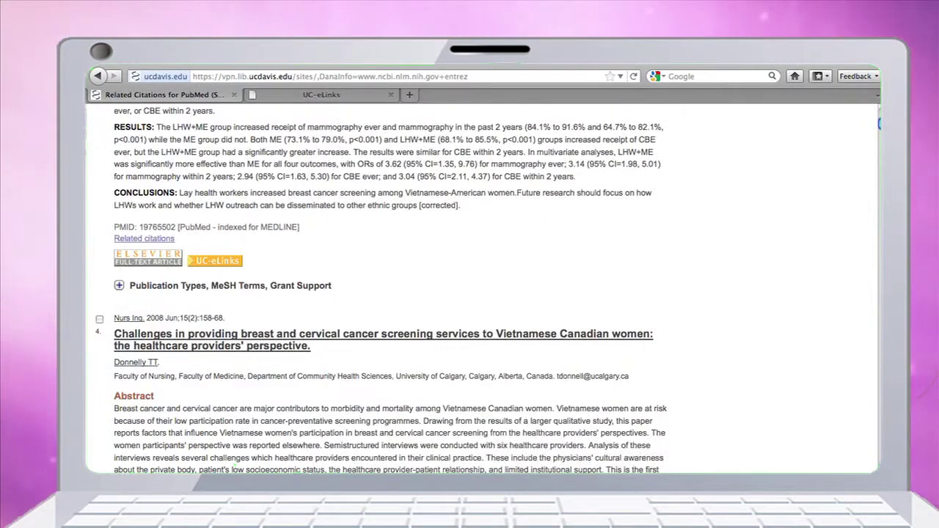
scroll(470, 293, "up", 15)
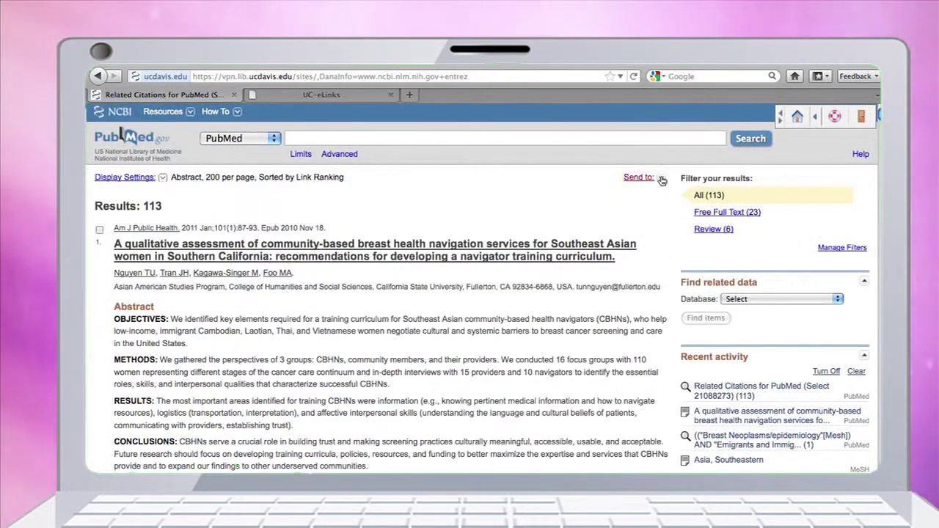
left_click(633, 223)
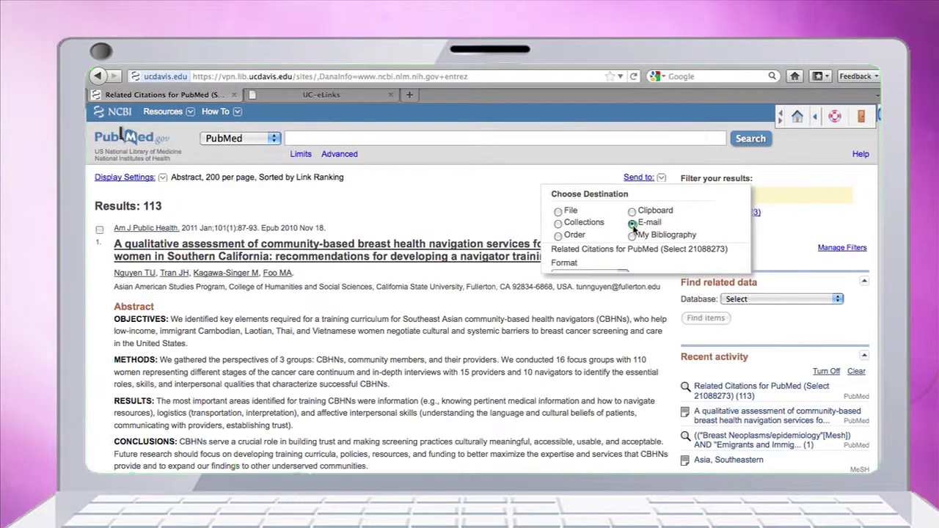